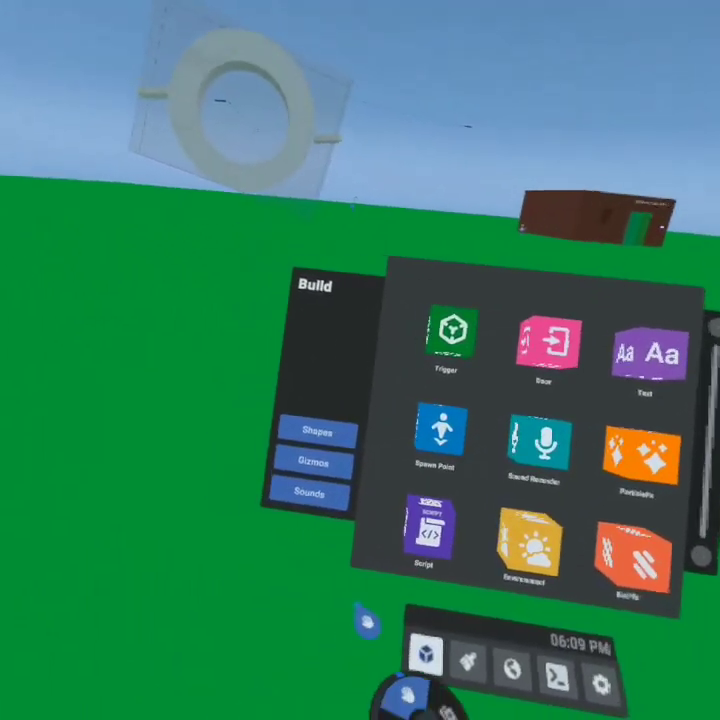
Step: Place a cube and a rounded cube from the shapes library in the world
click(317, 431)
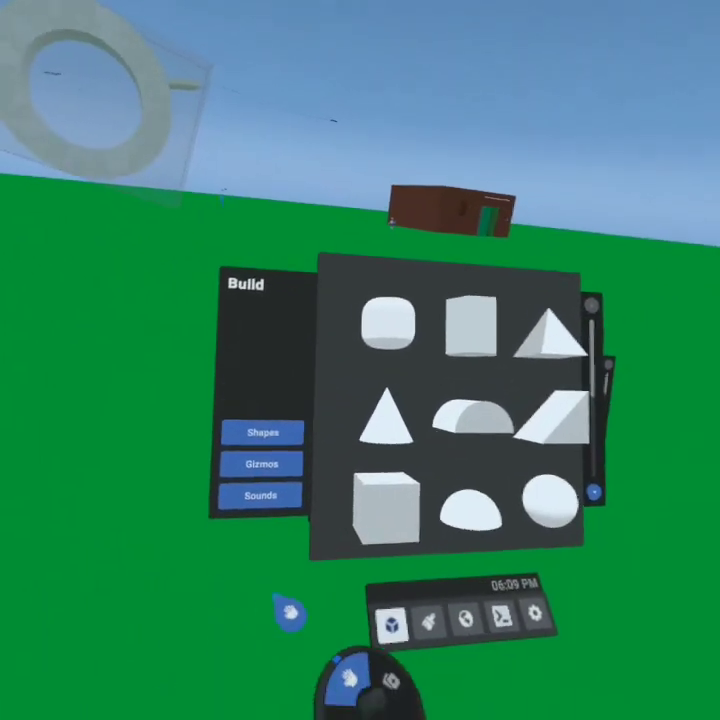
drag(400, 470, 260, 394)
drag(490, 472, 244, 408)
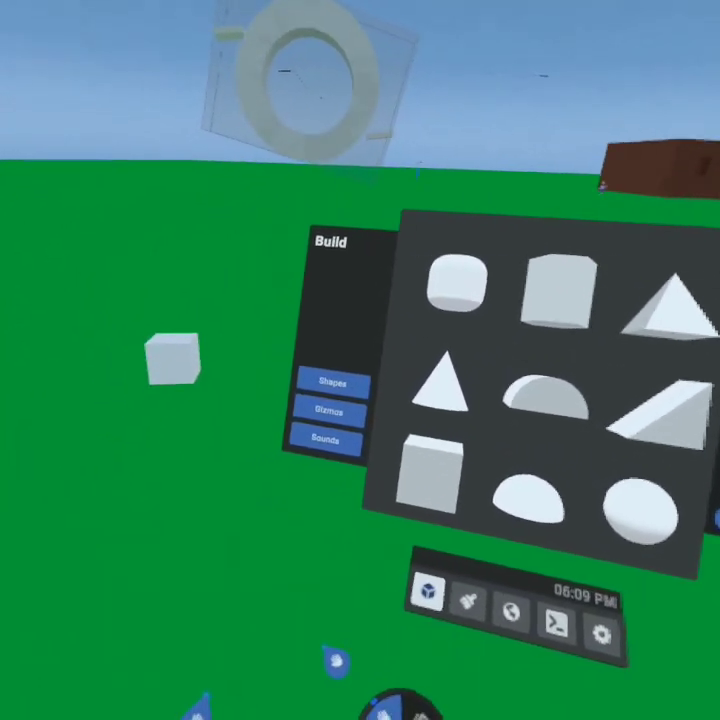
scroll(410, 368, down, 1)
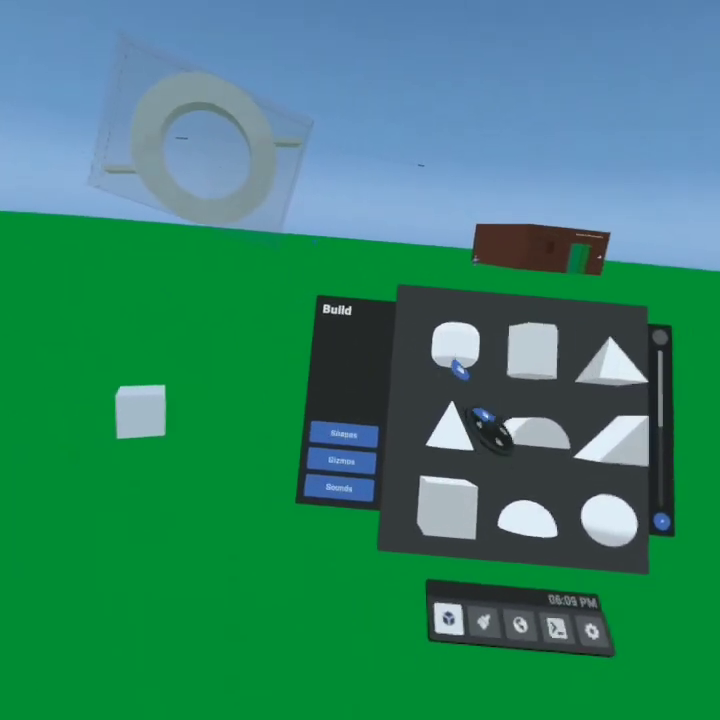
drag(449, 372, 390, 428)
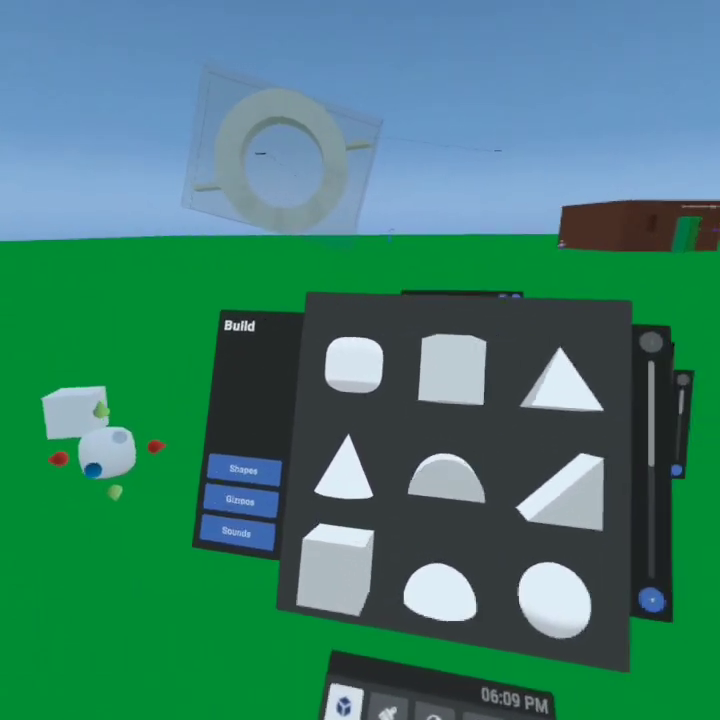
Step: Add the Start Game sound effect to the world and place a second script gizmo beside the cubes
click(558, 688)
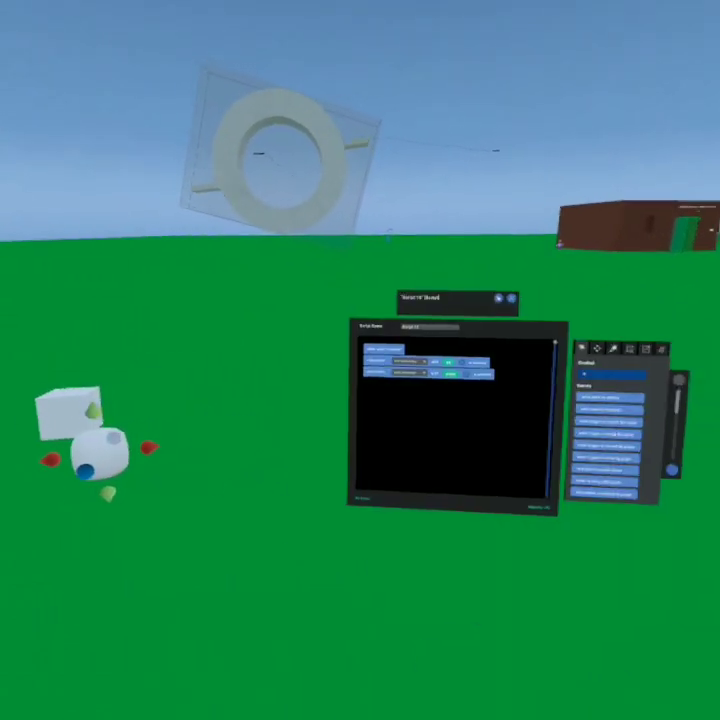
click(405, 712)
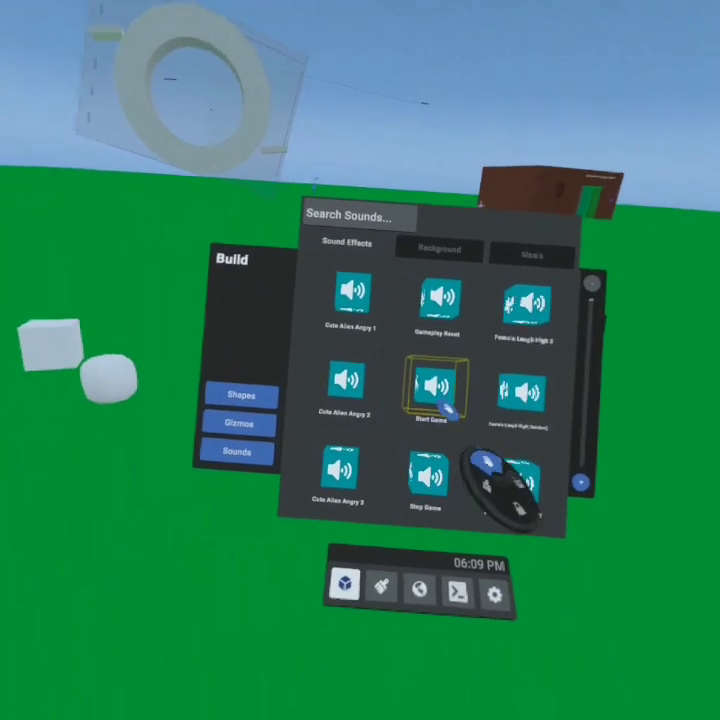
drag(436, 405, 315, 312)
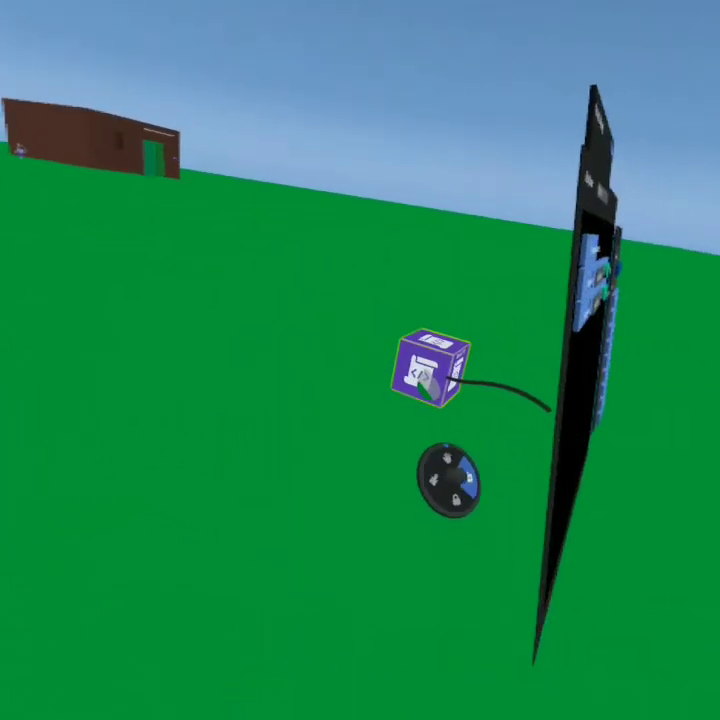
drag(415, 436, 283, 427)
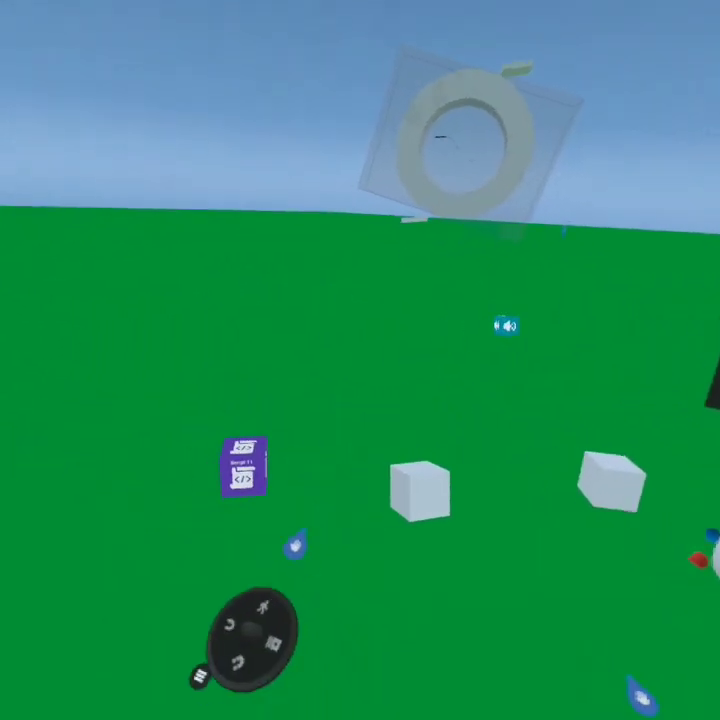
Step: Set the cube next to the script gizmo to receive collision events from Players
click(428, 470)
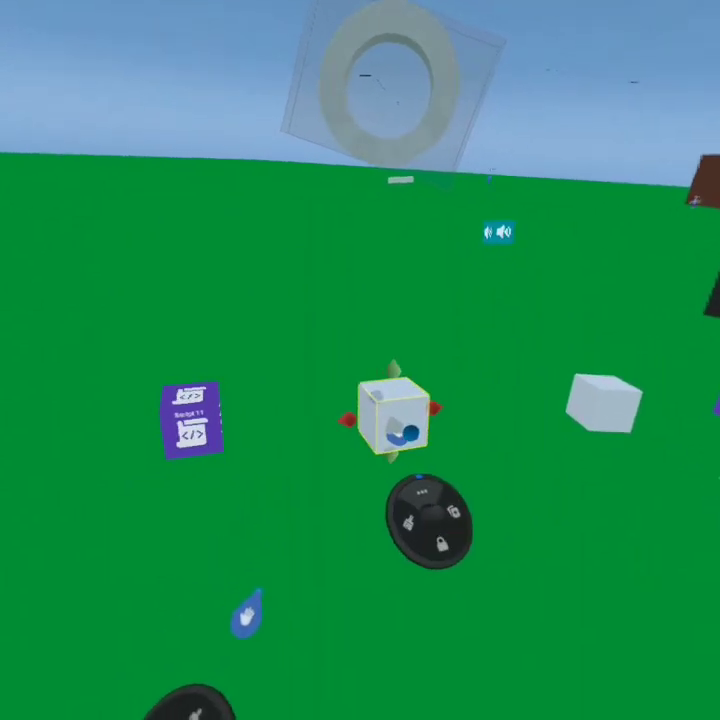
click(437, 517)
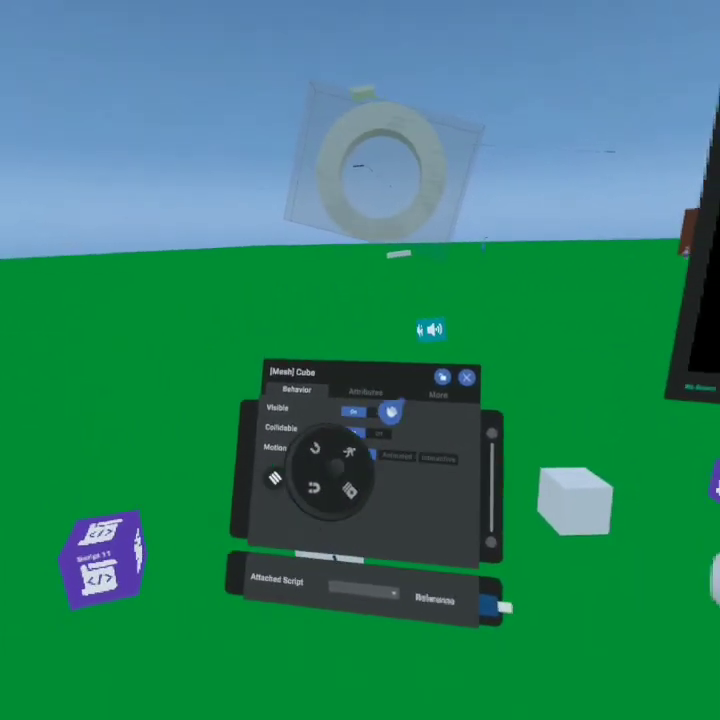
click(410, 395)
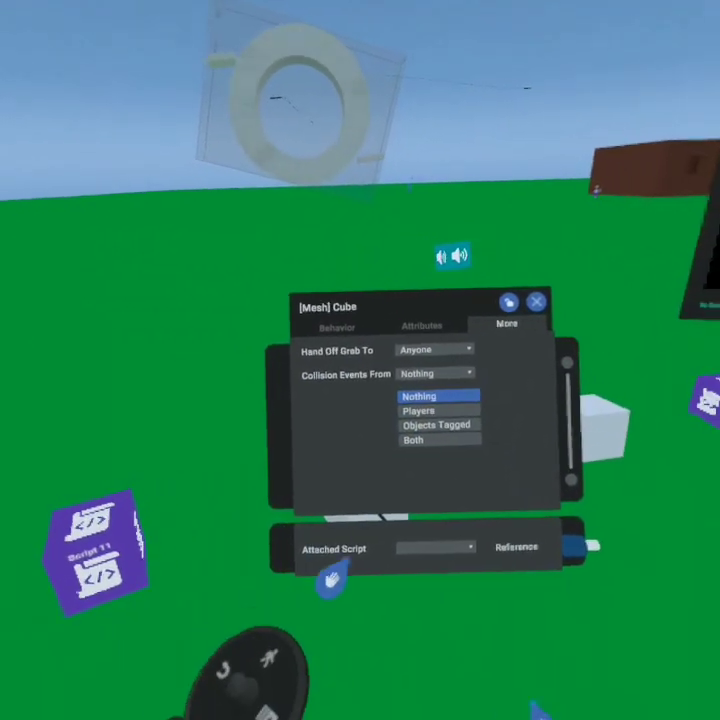
click(378, 448)
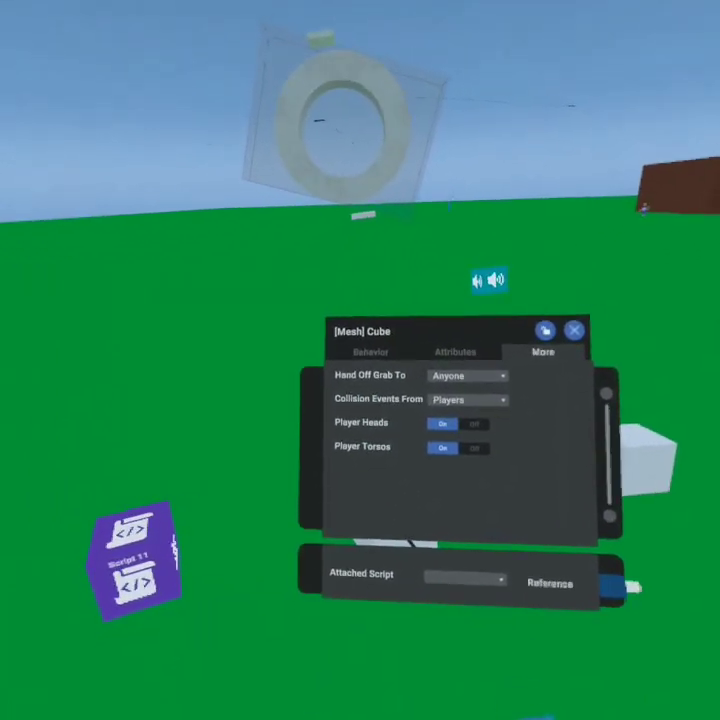
Step: Place a trigger gizmo beside Script 11 and enlarge it to a walk-in zone
right_click(280, 555)
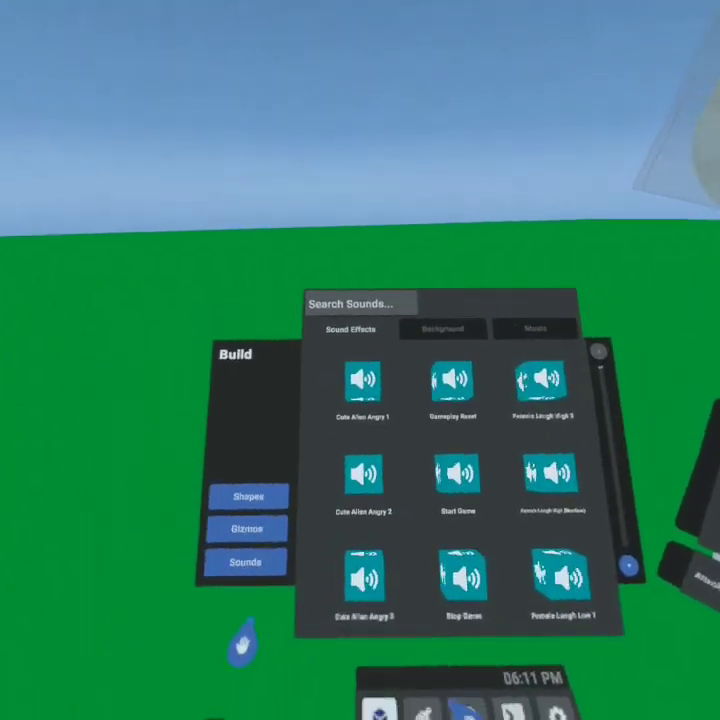
click(230, 535)
drag(381, 391, 366, 483)
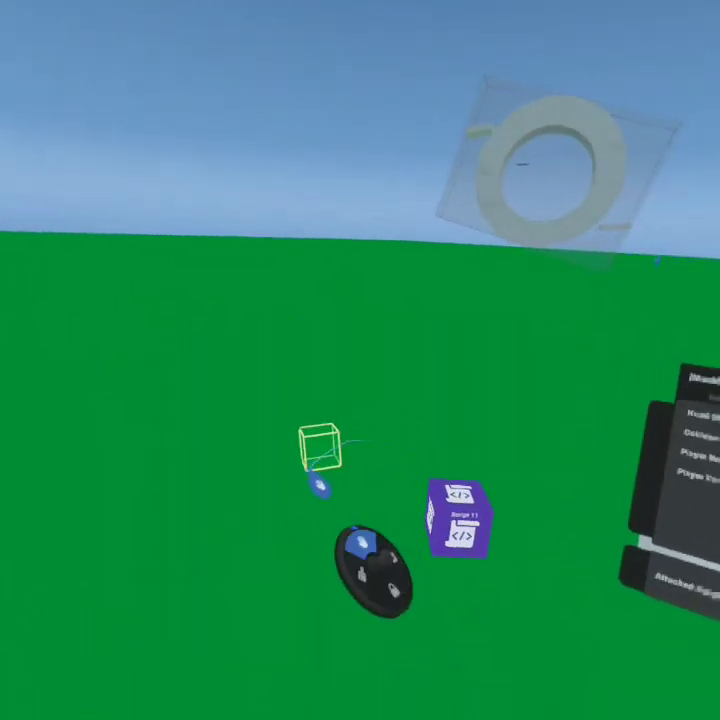
click(319, 443)
drag(376, 432, 402, 506)
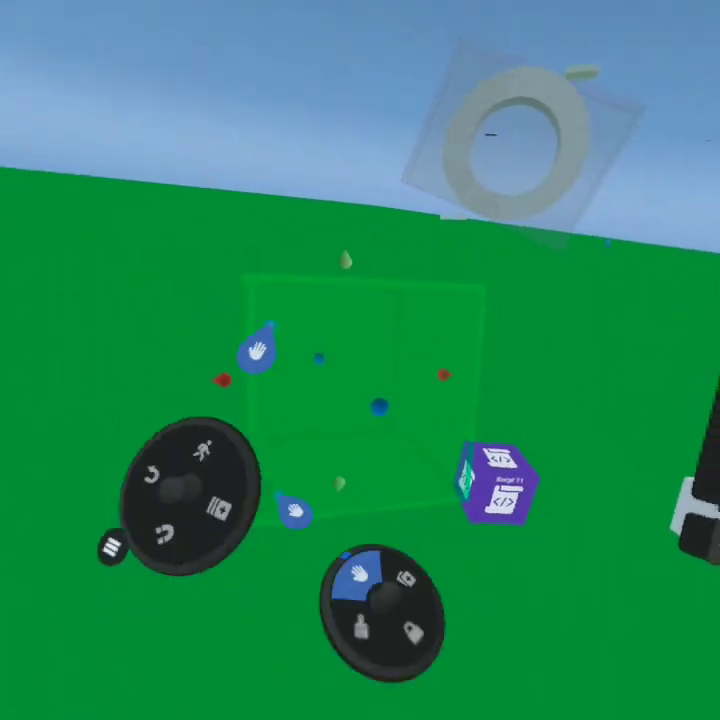
drag(385, 484, 406, 352)
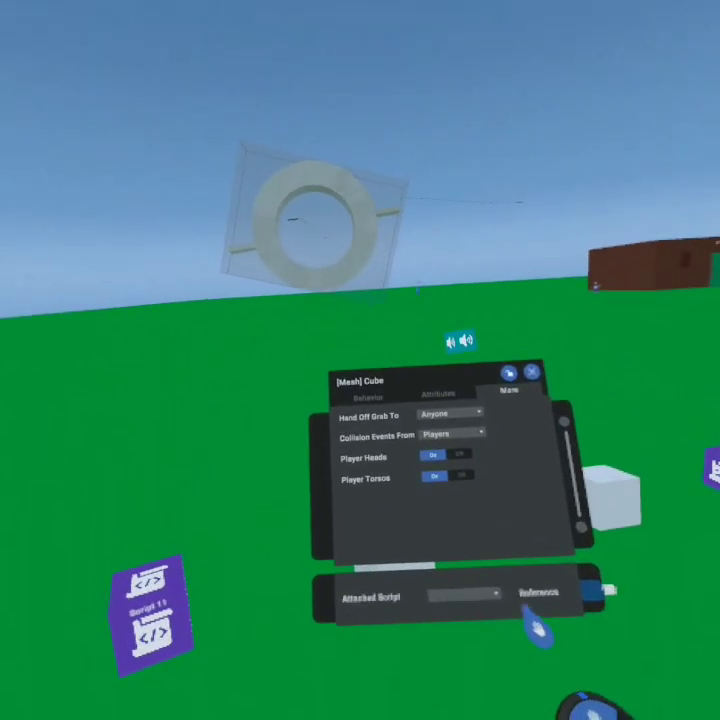
Step: Open Script 11 and remove its existing event blocks
click(400, 453)
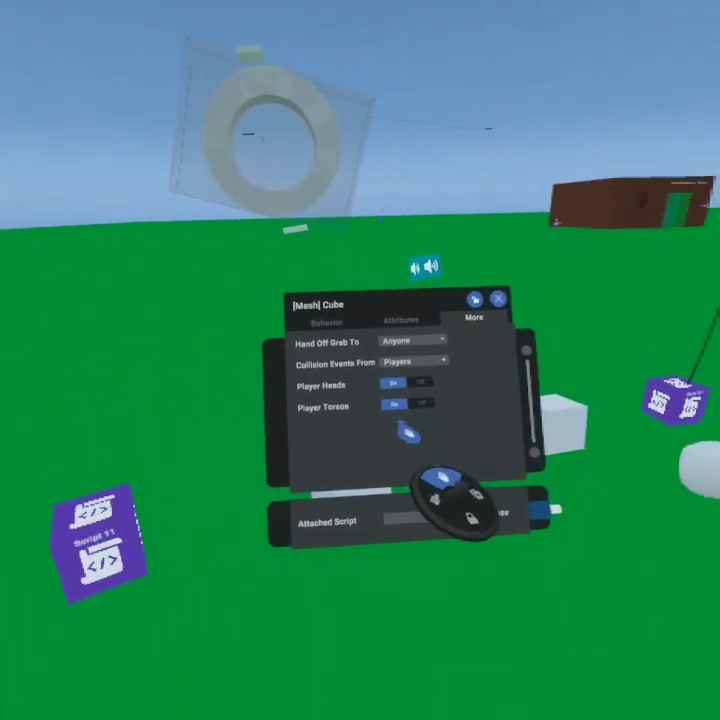
click(496, 337)
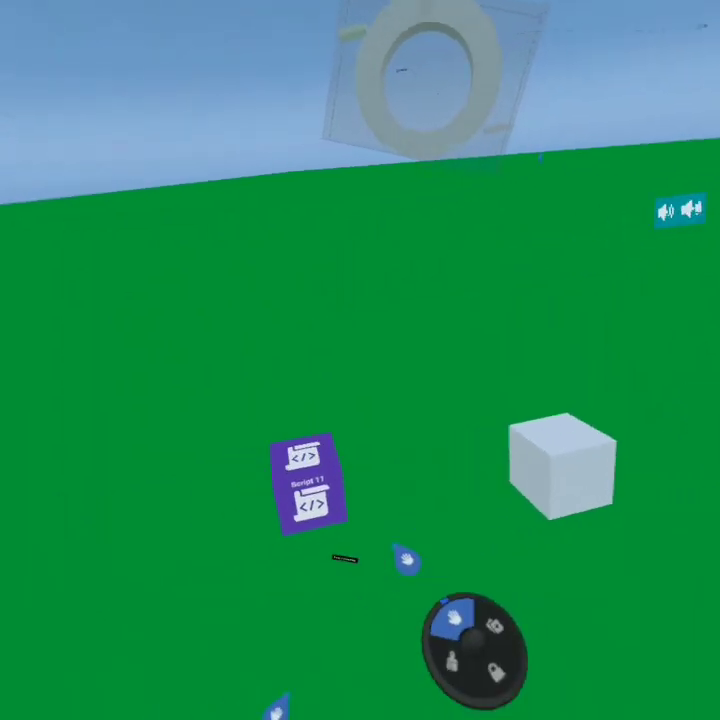
click(376, 490)
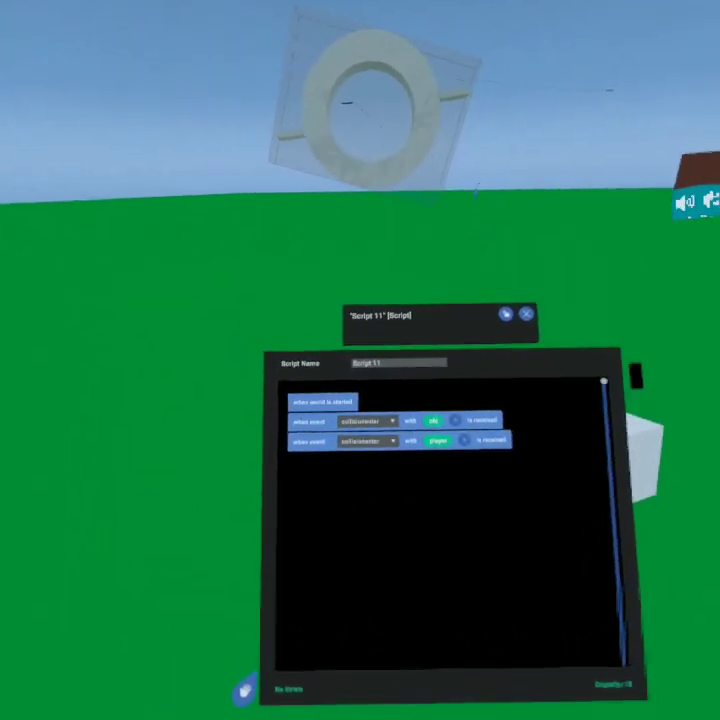
drag(350, 457, 240, 700)
drag(335, 437, 240, 712)
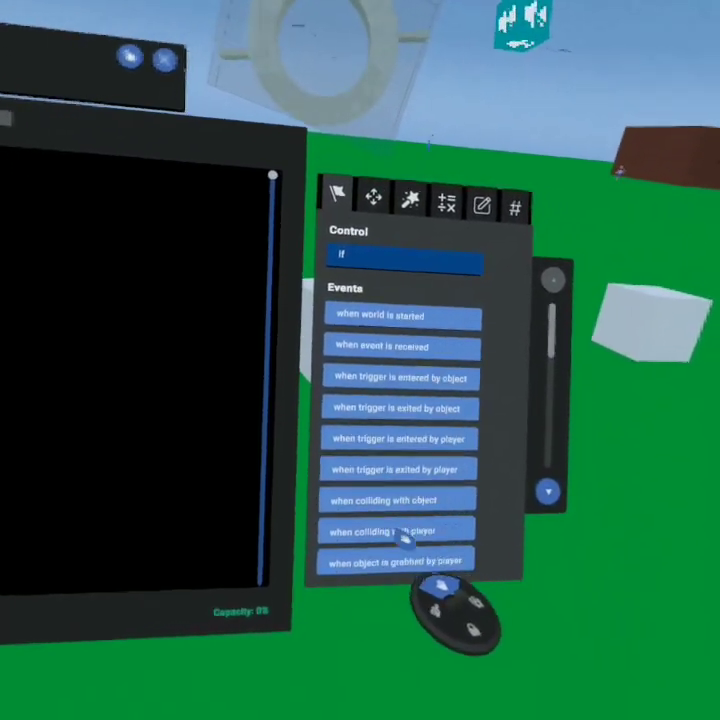
Step: Give the script a "when colliding with player" event containing a "play sound" action
drag(452, 538, 245, 340)
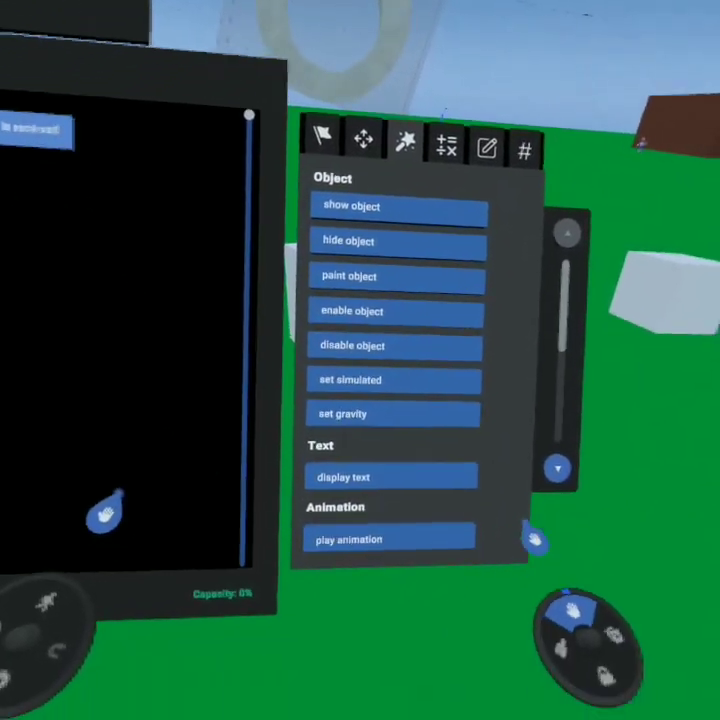
click(550, 500)
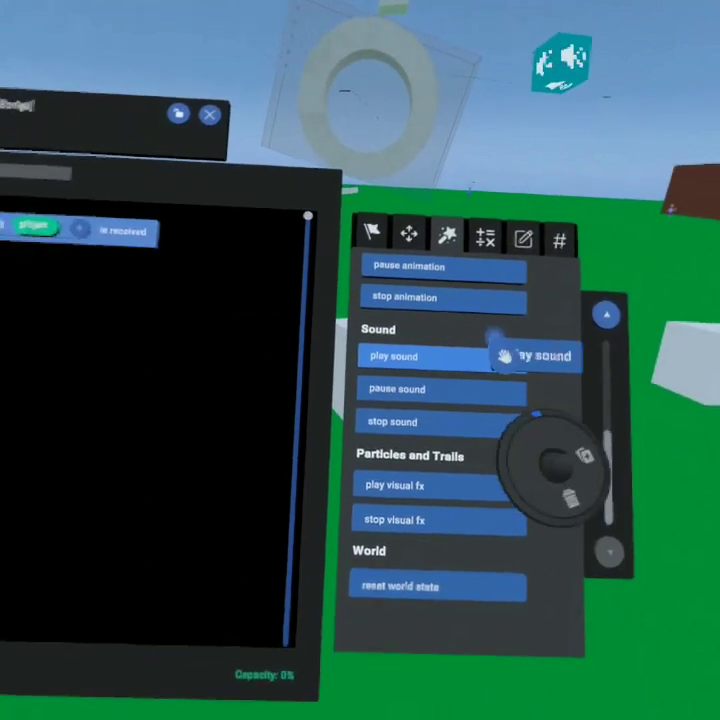
drag(505, 356, 382, 468)
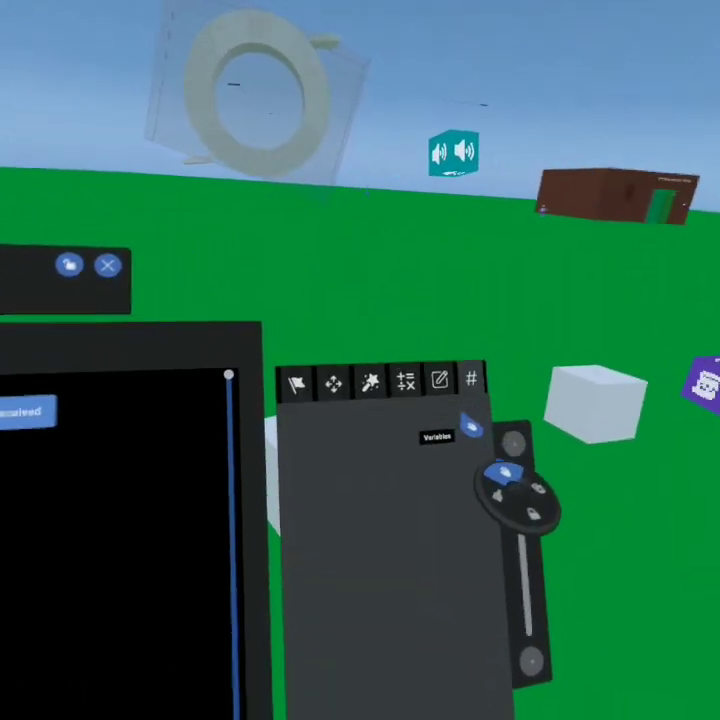
Step: Create a new script variable of type object named "win"
click(470, 428)
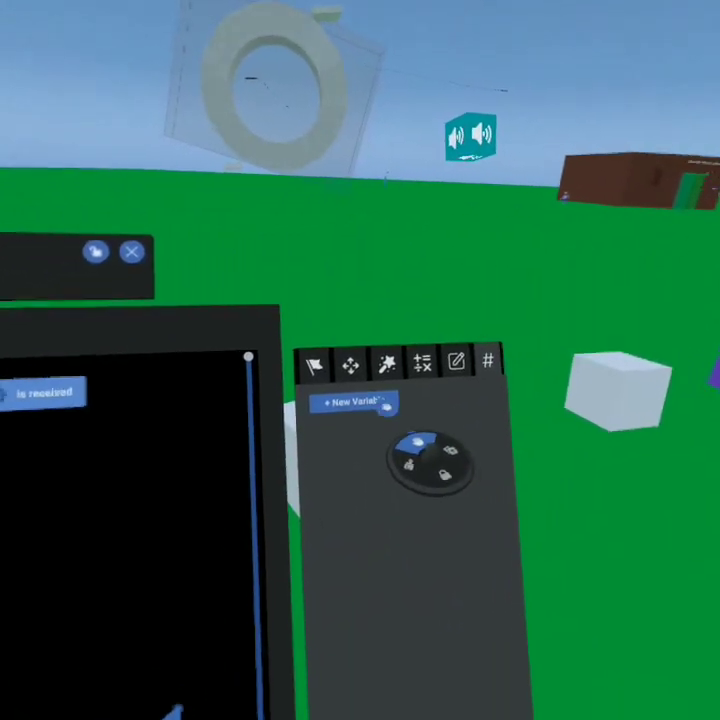
click(387, 418)
click(338, 420)
click(364, 469)
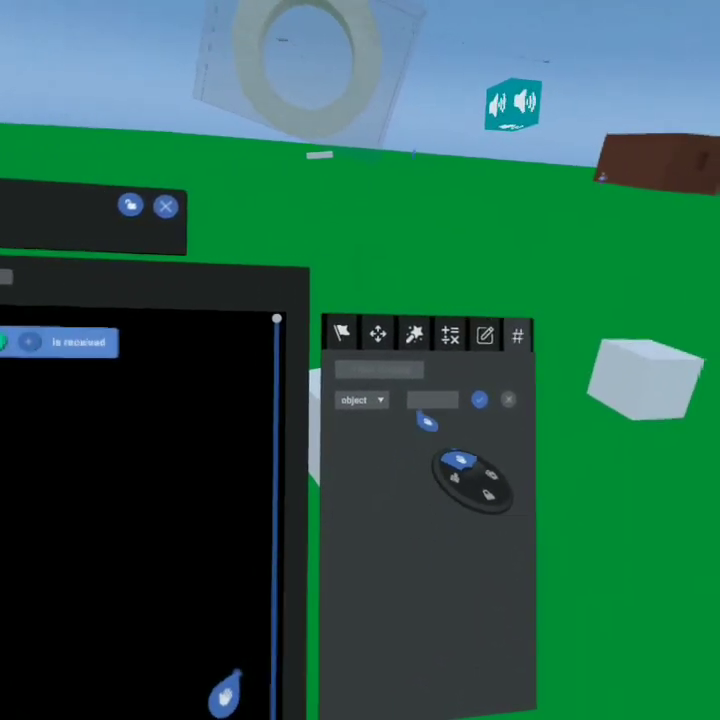
click(440, 393)
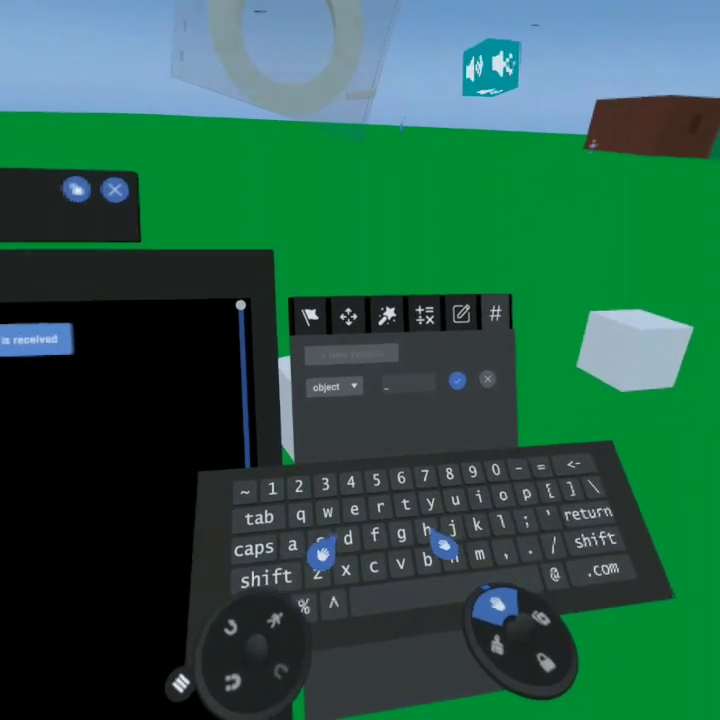
text(win)
key(Return)
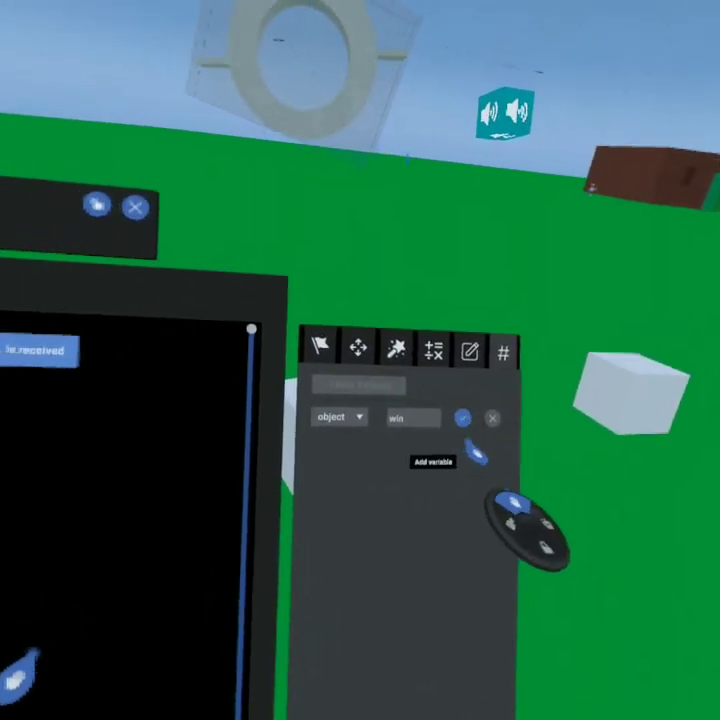
mouse_move(403, 409)
mouse_down()
mouse_move(431, 431)
mouse_move(431, 453)
mouse_move(400, 410)
mouse_up()
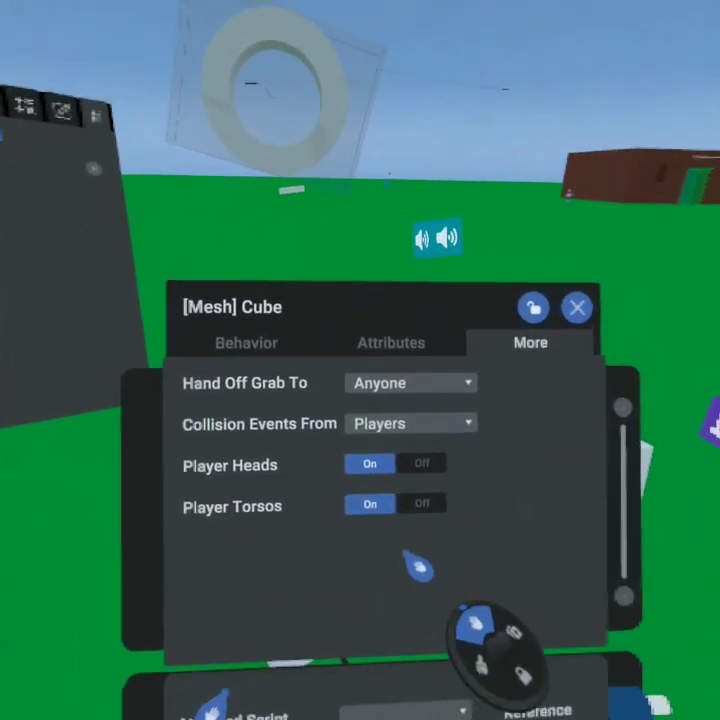
Step: Set the cube's motion to Interactive and its interaction to Grabbable
click(246, 342)
click(517, 434)
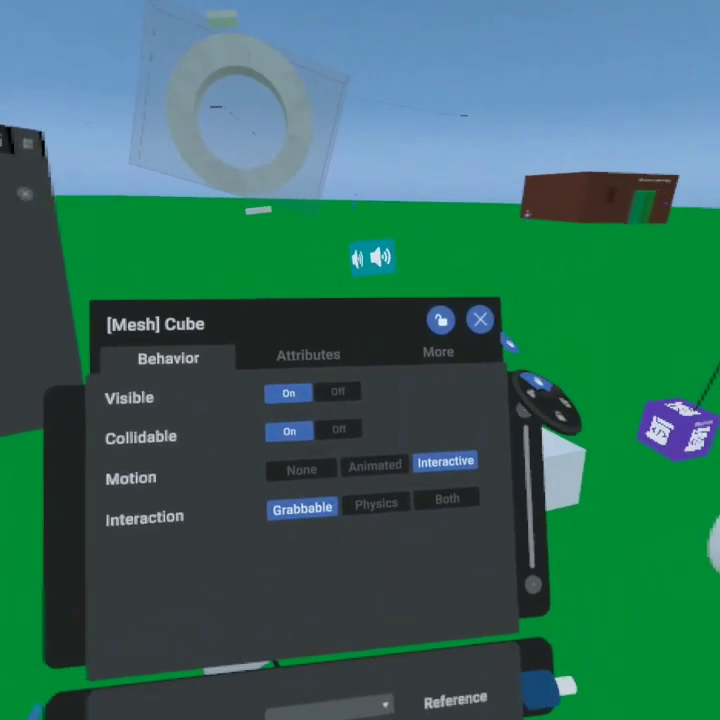
Step: Open the Start Game sound's properties and link its object reference to the script
click(468, 330)
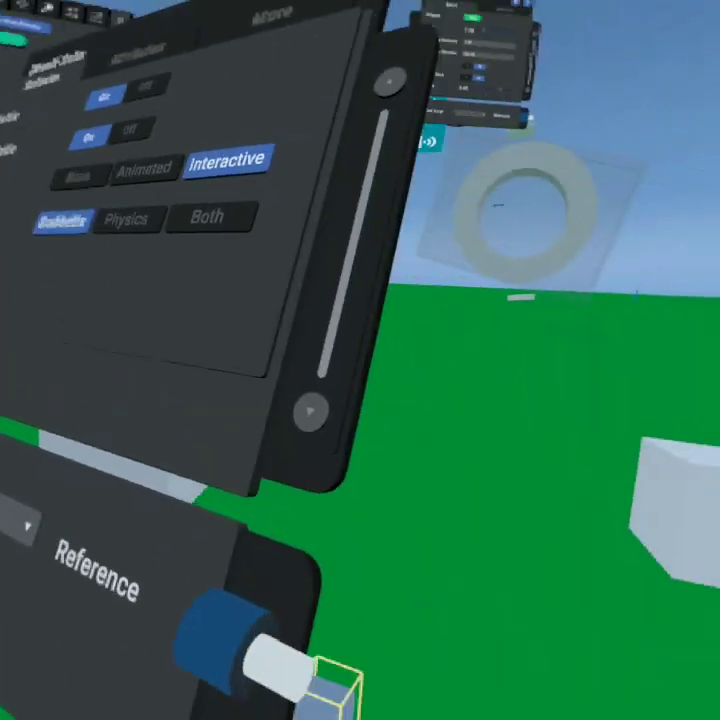
drag(281, 667, 434, 372)
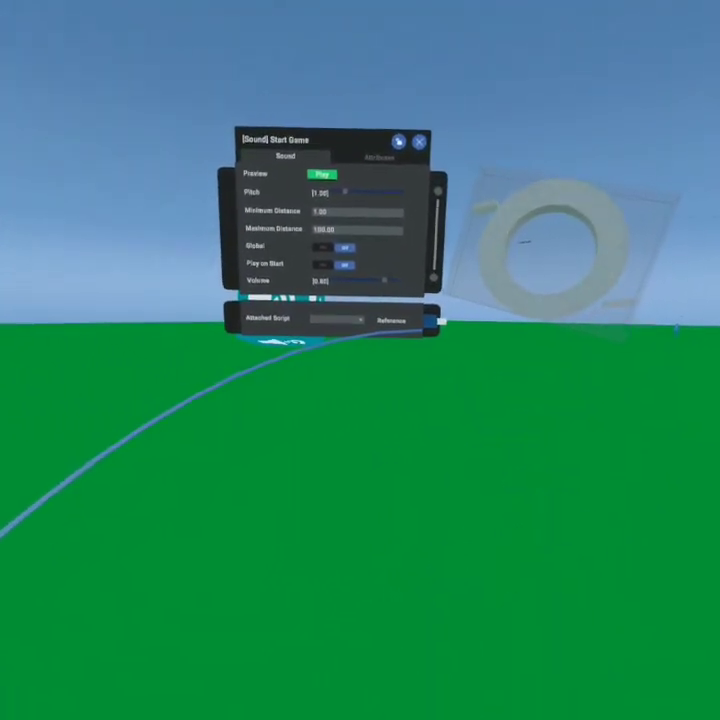